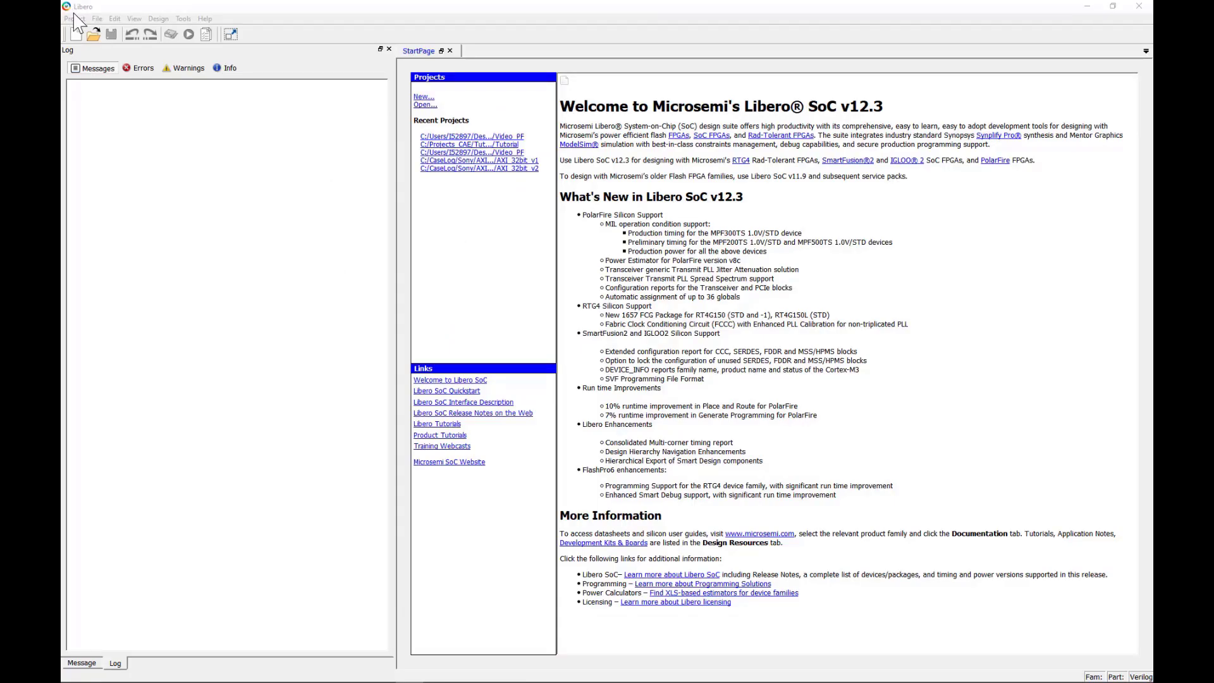
# - Start a new project named Polarfire_Design1 and continue to device selection
pyautogui.click(75, 18)
pyautogui.click(86, 28)
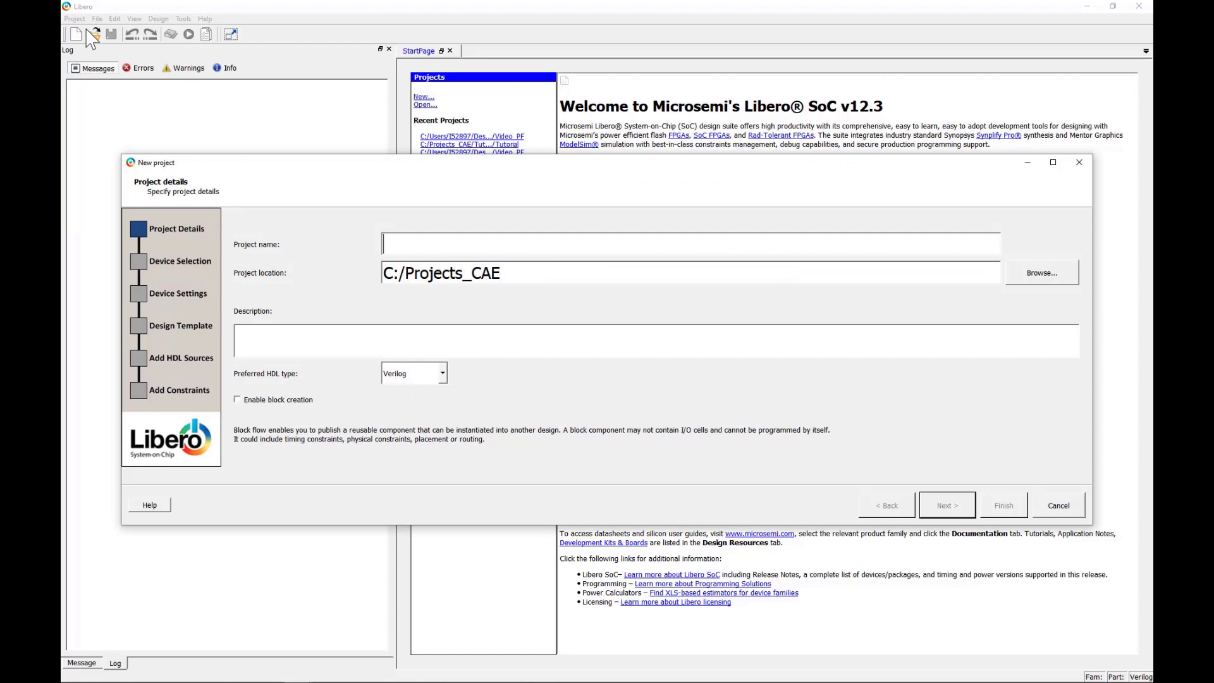
pyautogui.write('Polarfire_Design1')
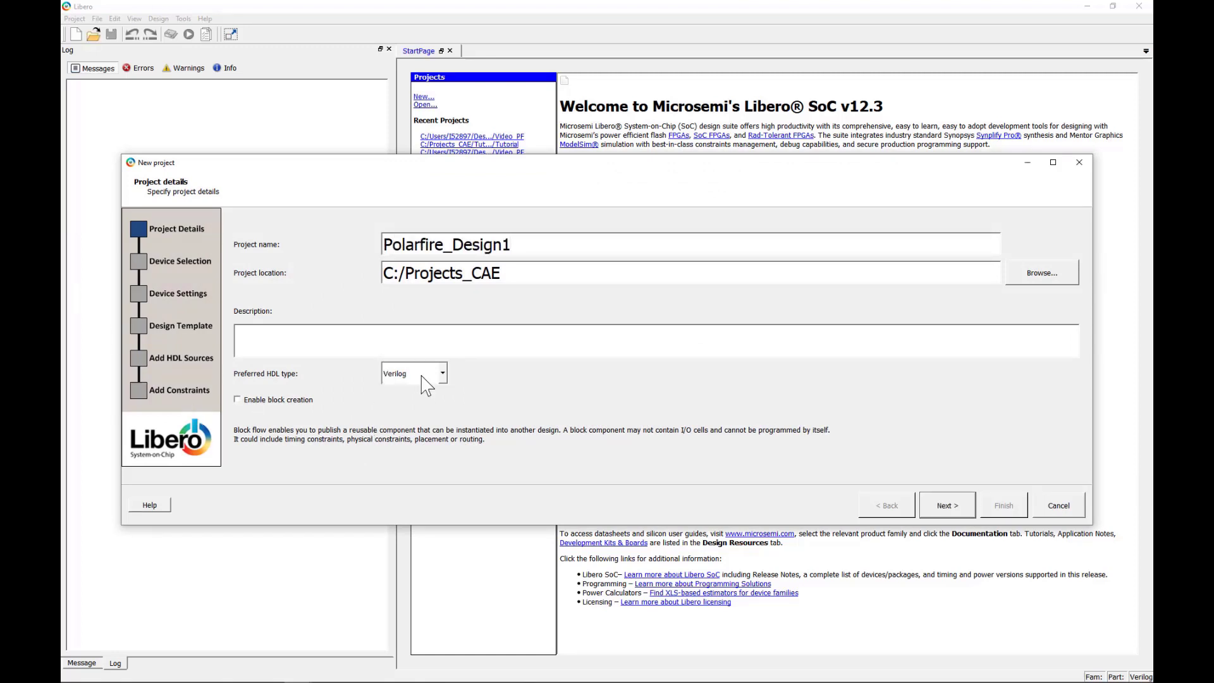
pyautogui.click(943, 506)
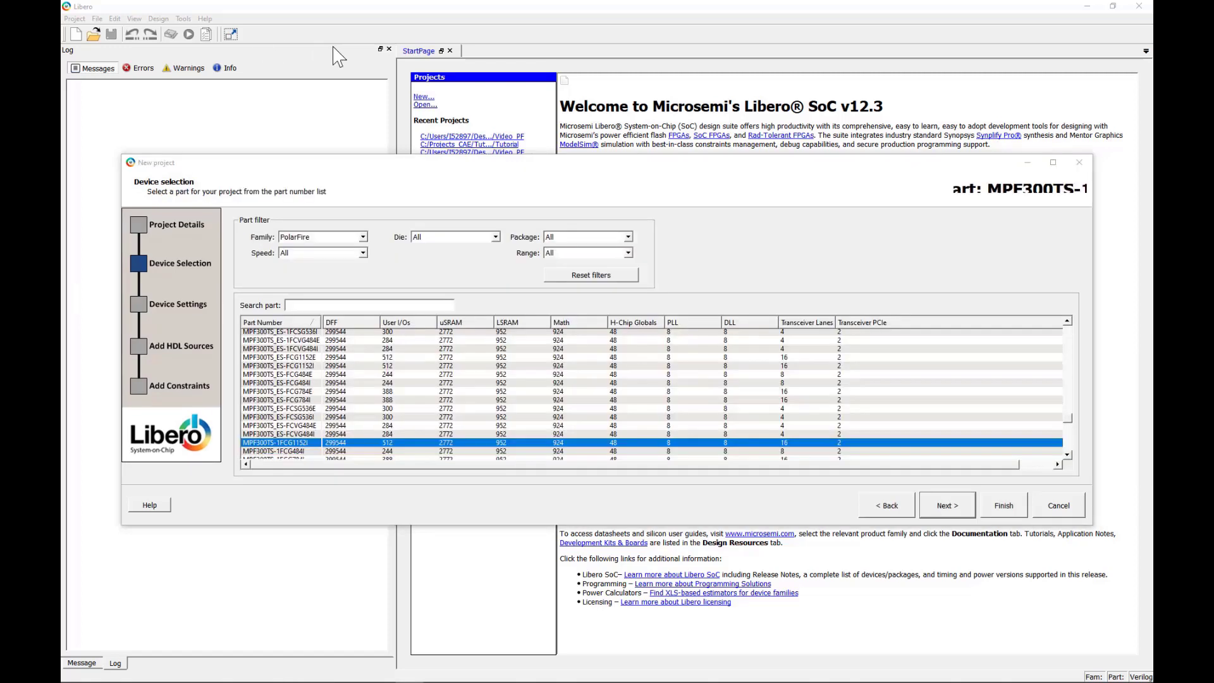
# - Target PolarFire MPF300TS, package FCG1152, speed grade -1, and finish the project wizard
pyautogui.click(363, 238)
pyautogui.click(329, 248)
pyautogui.click(496, 238)
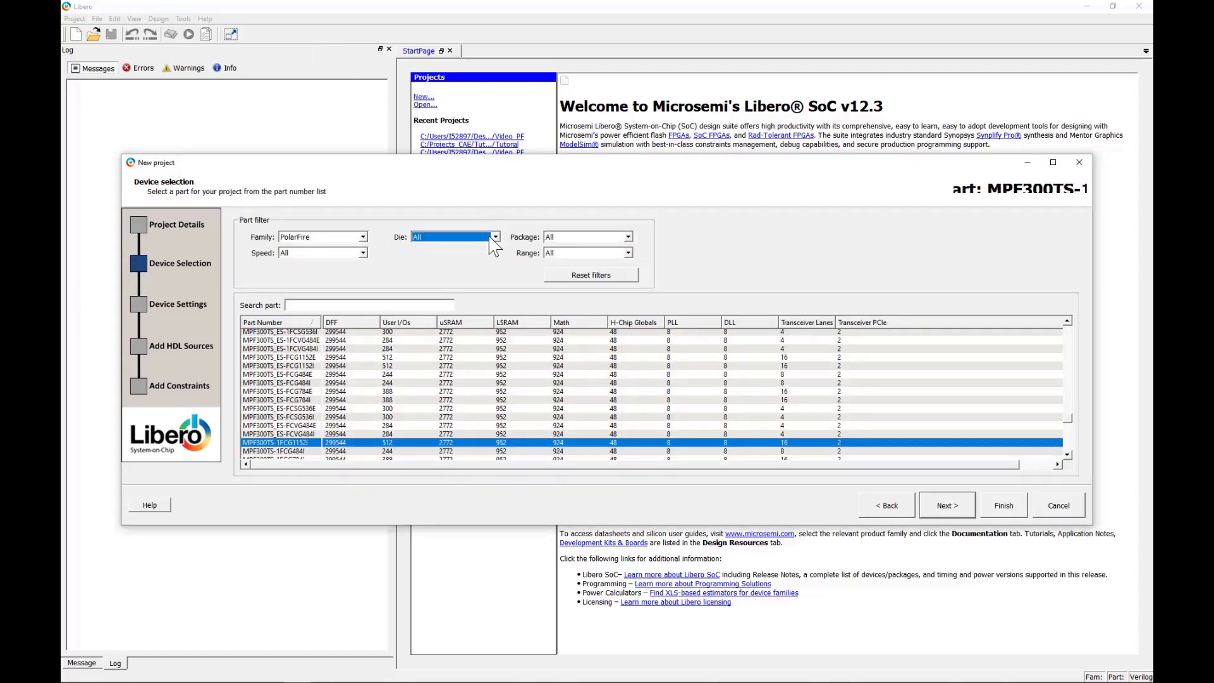
pyautogui.click(452, 286)
pyautogui.click(592, 238)
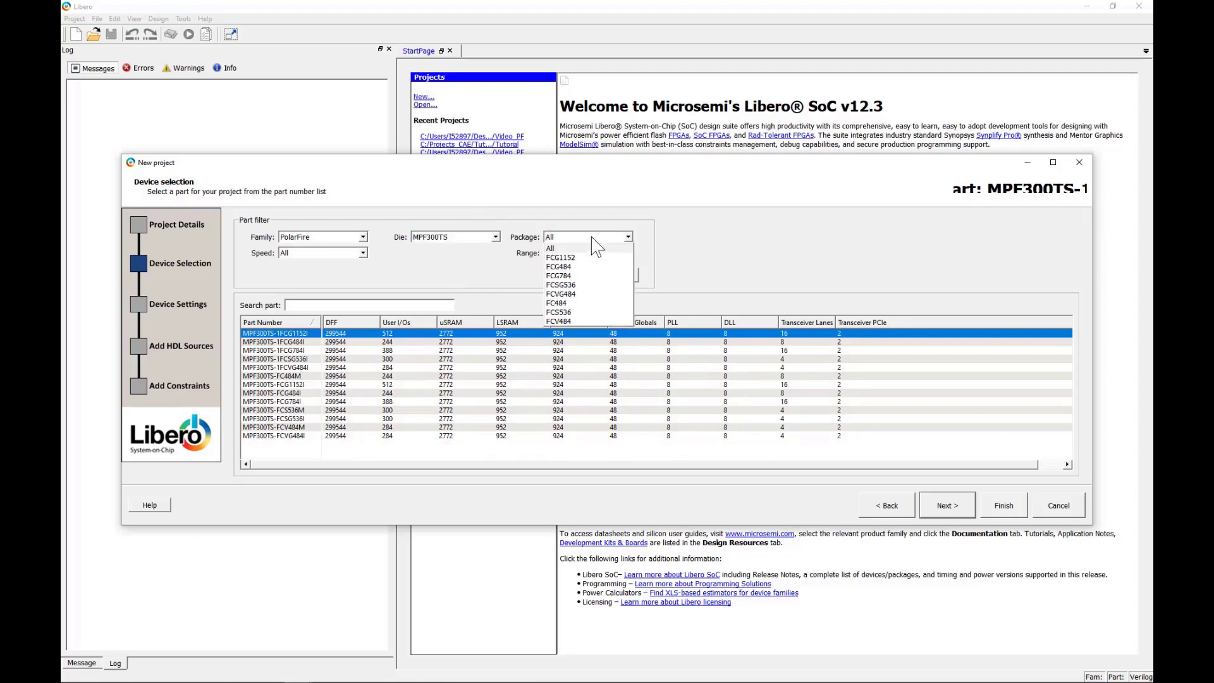
pyautogui.click(606, 260)
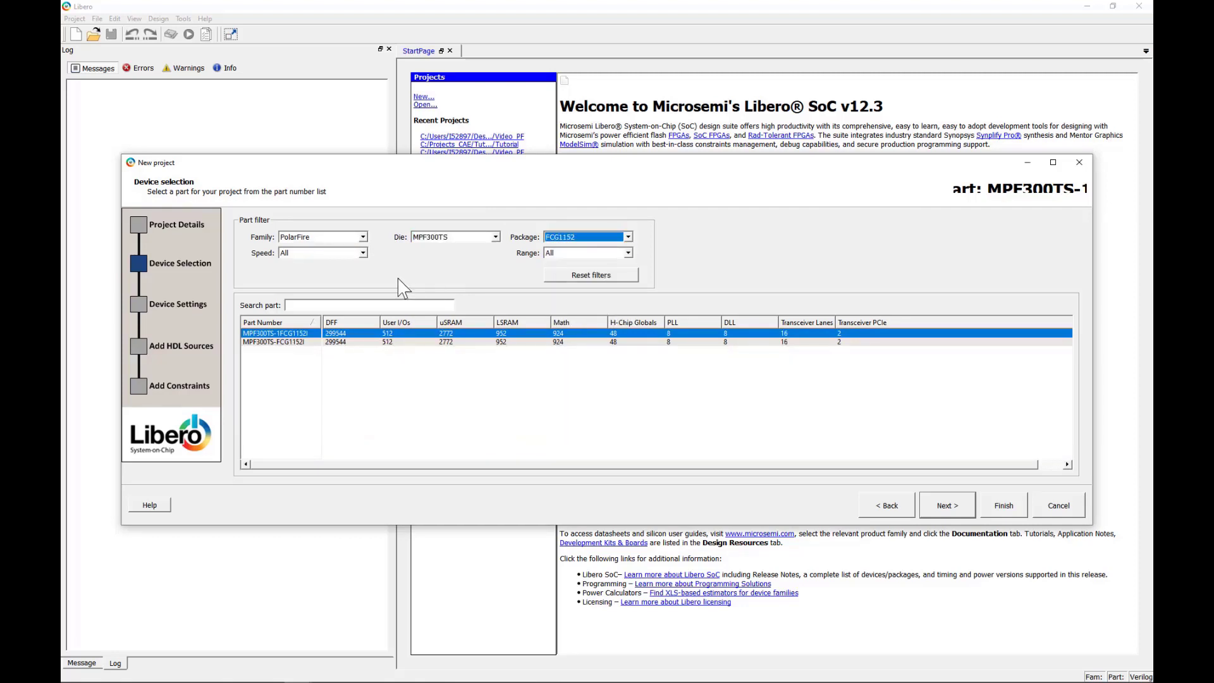
pyautogui.click(363, 253)
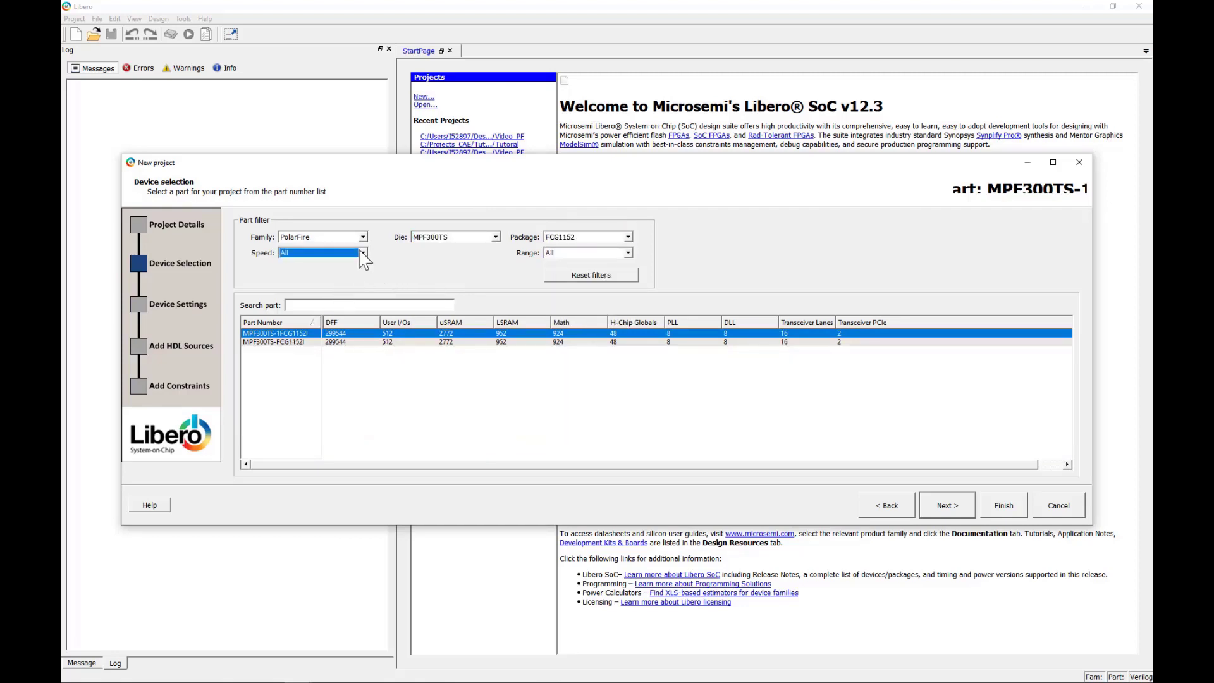
pyautogui.click(344, 274)
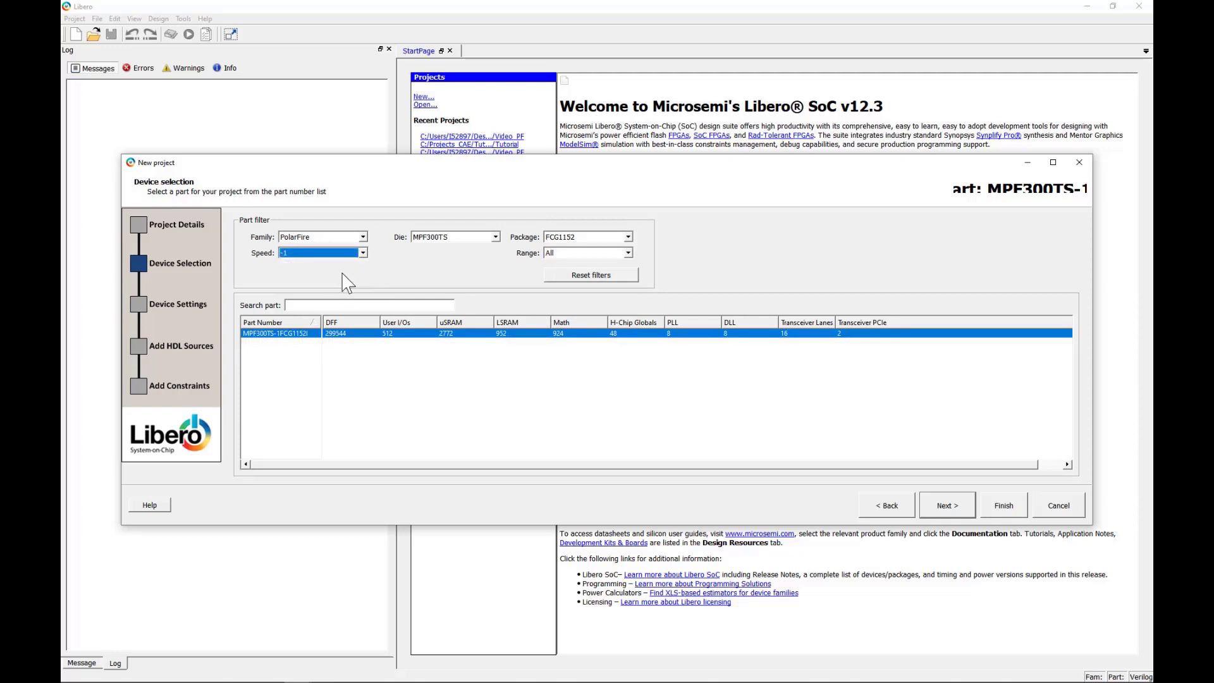
pyautogui.click(946, 506)
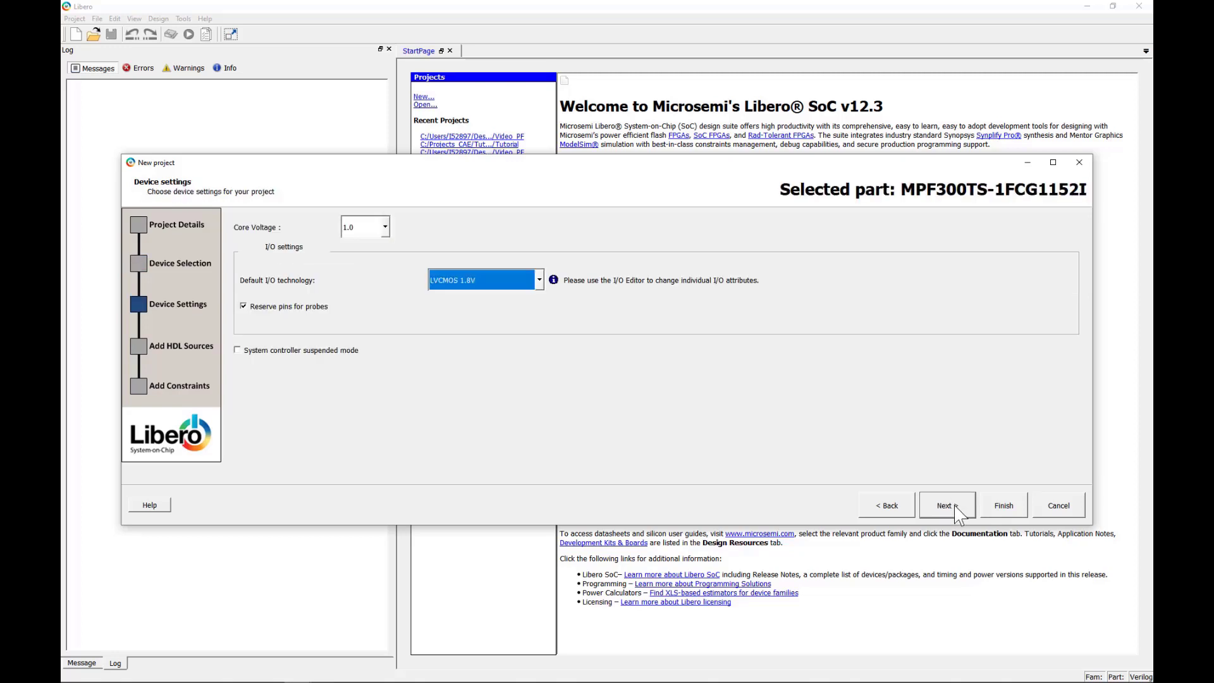
pyautogui.click(947, 506)
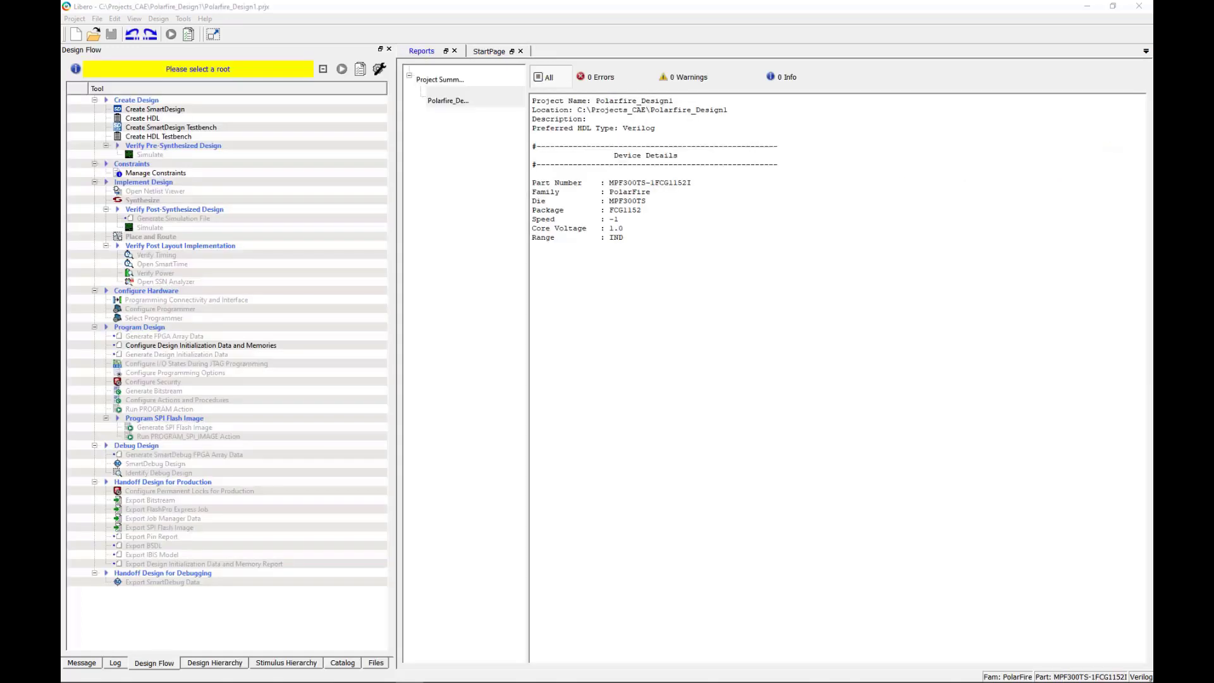
# - Run Create SmartDesign from the Design Flow and name the new SmartDesign 'Top'
pyautogui.click(161, 112)
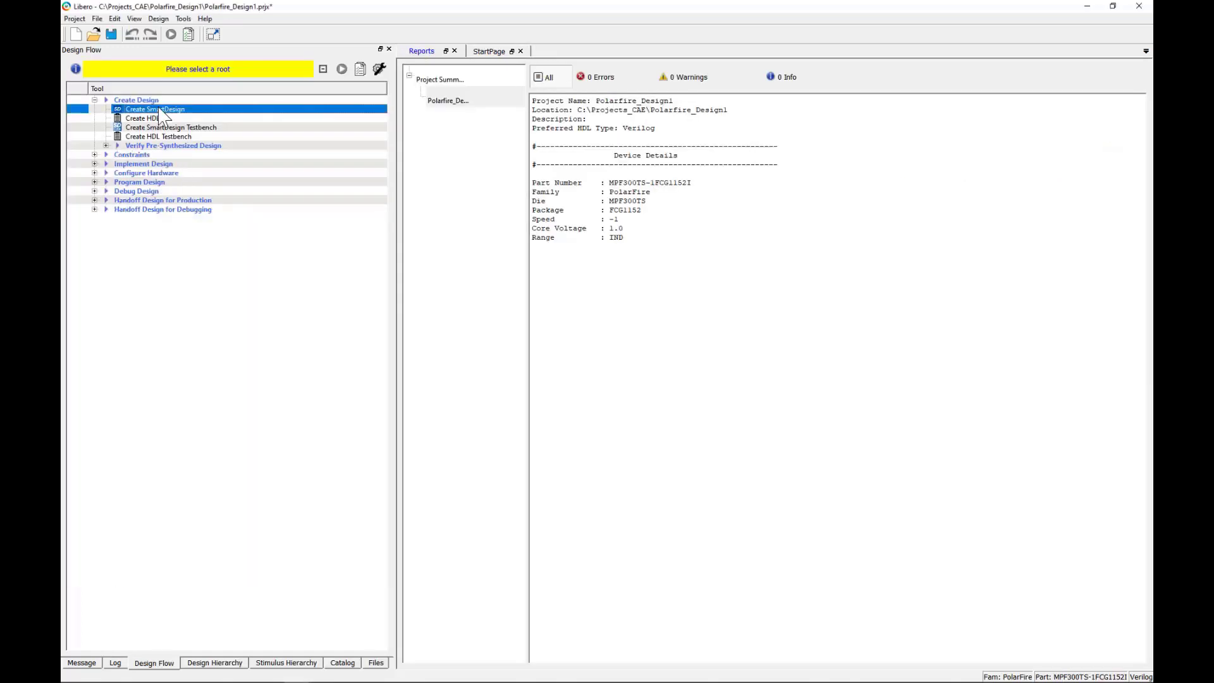
pyautogui.rightClick(159, 110)
pyautogui.click(177, 115)
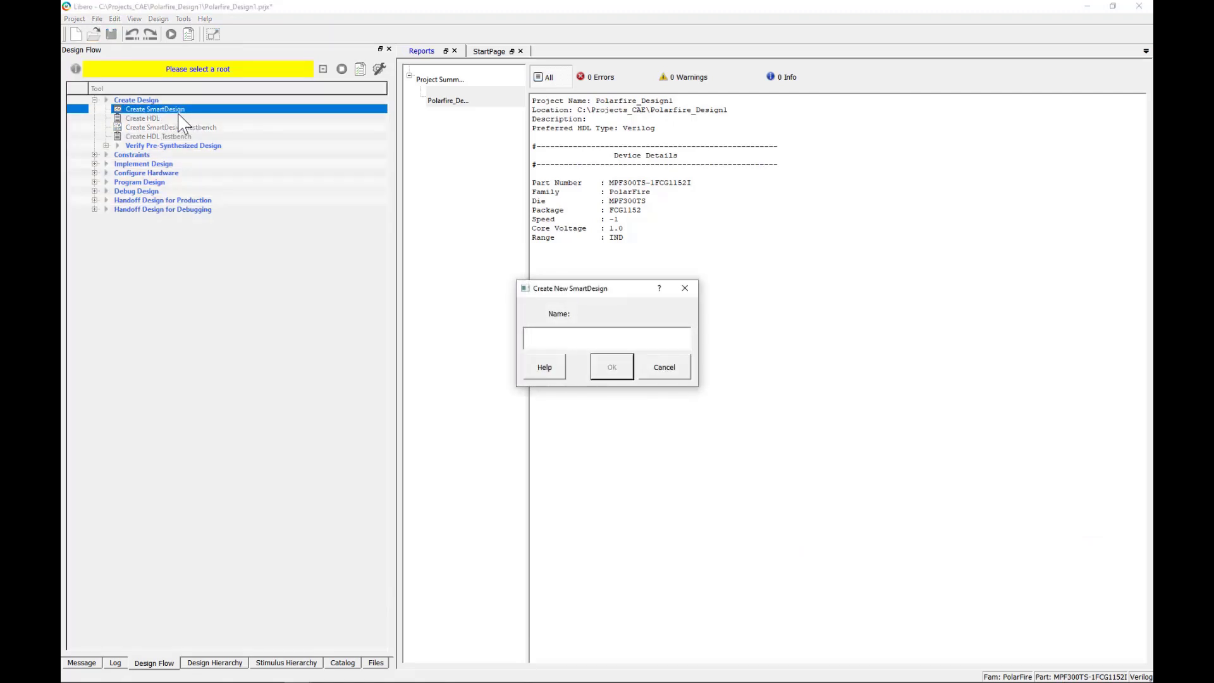
pyautogui.write('Top')
pyautogui.click(618, 377)
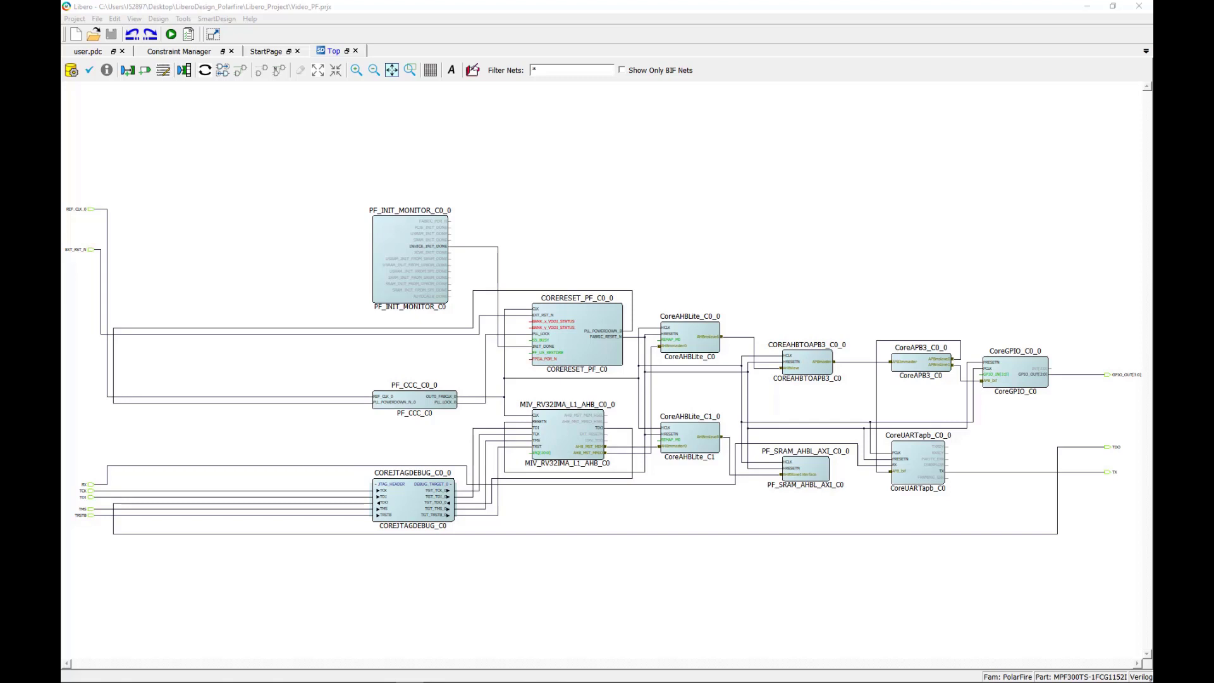
# - Inspect the CORERESET_PF, MIV_RV32IMA_L1_AHB and PF_SRAM_AHBL_AXI blocks, closing the Mi-V configurator
pyautogui.click(415, 399)
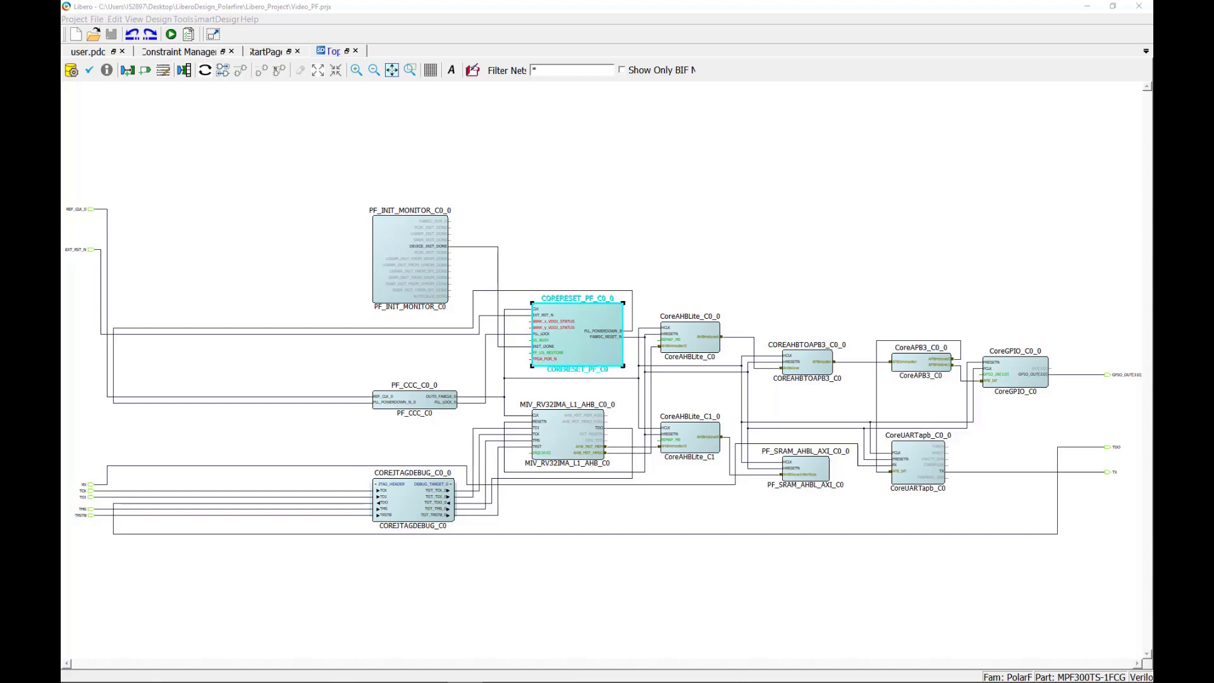
pyautogui.click(568, 436)
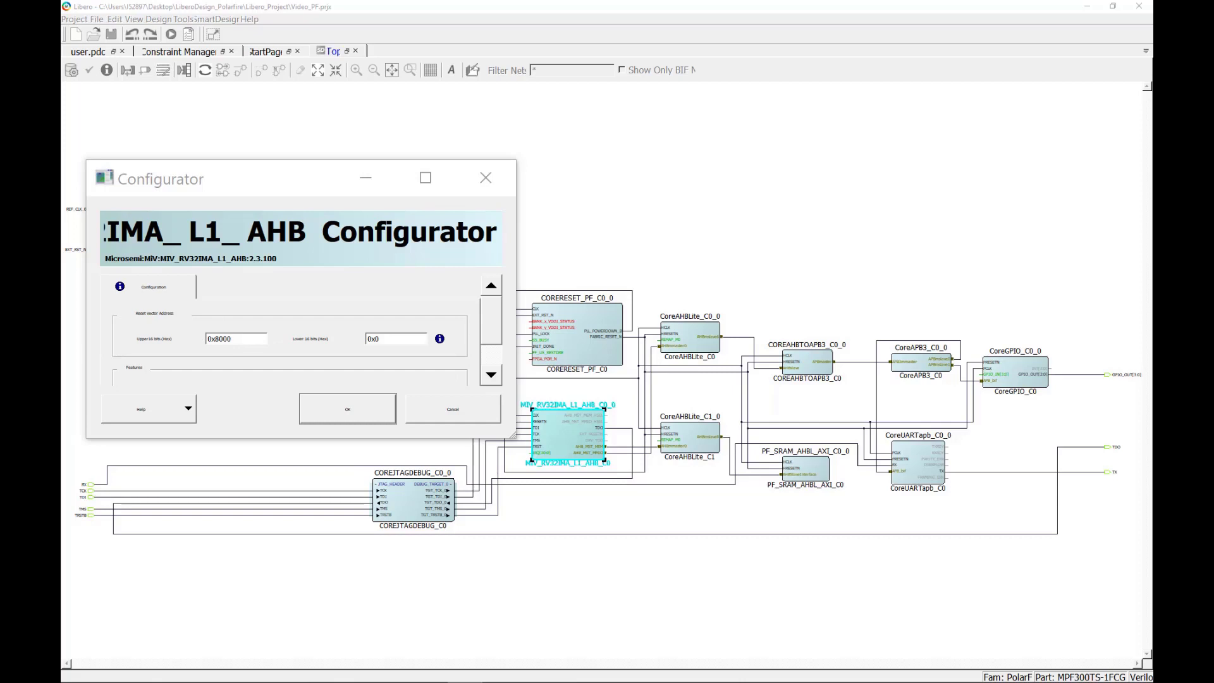
pyautogui.press('Return')
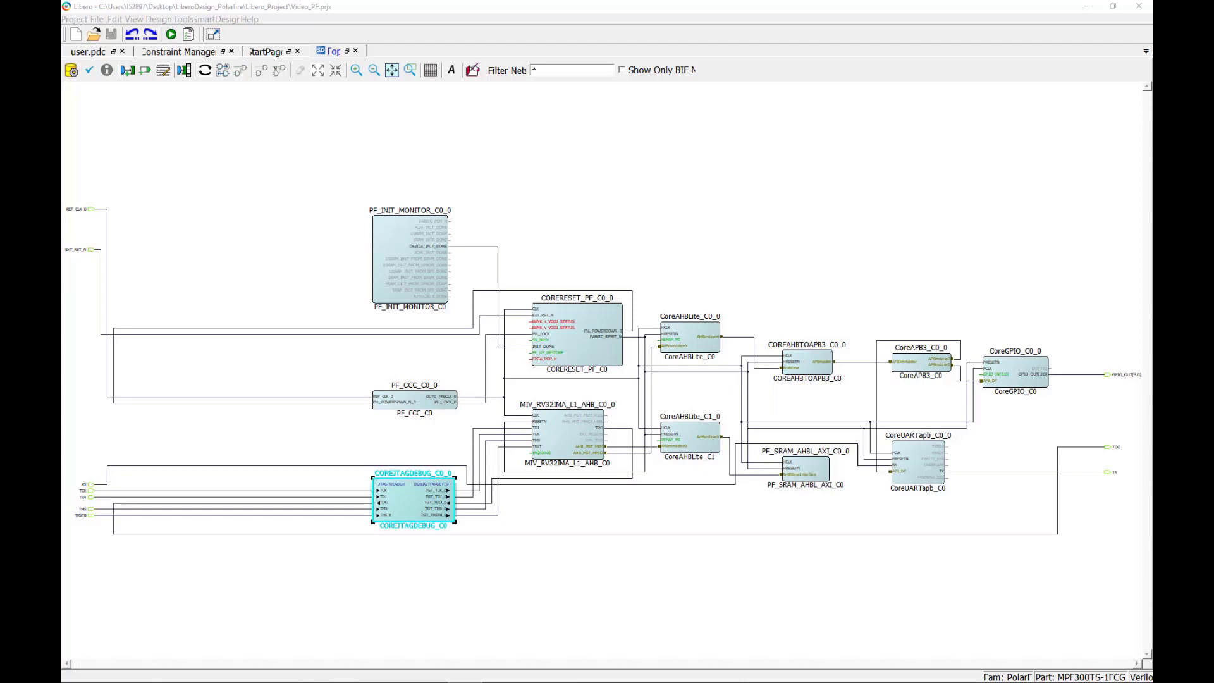
pyautogui.click(806, 469)
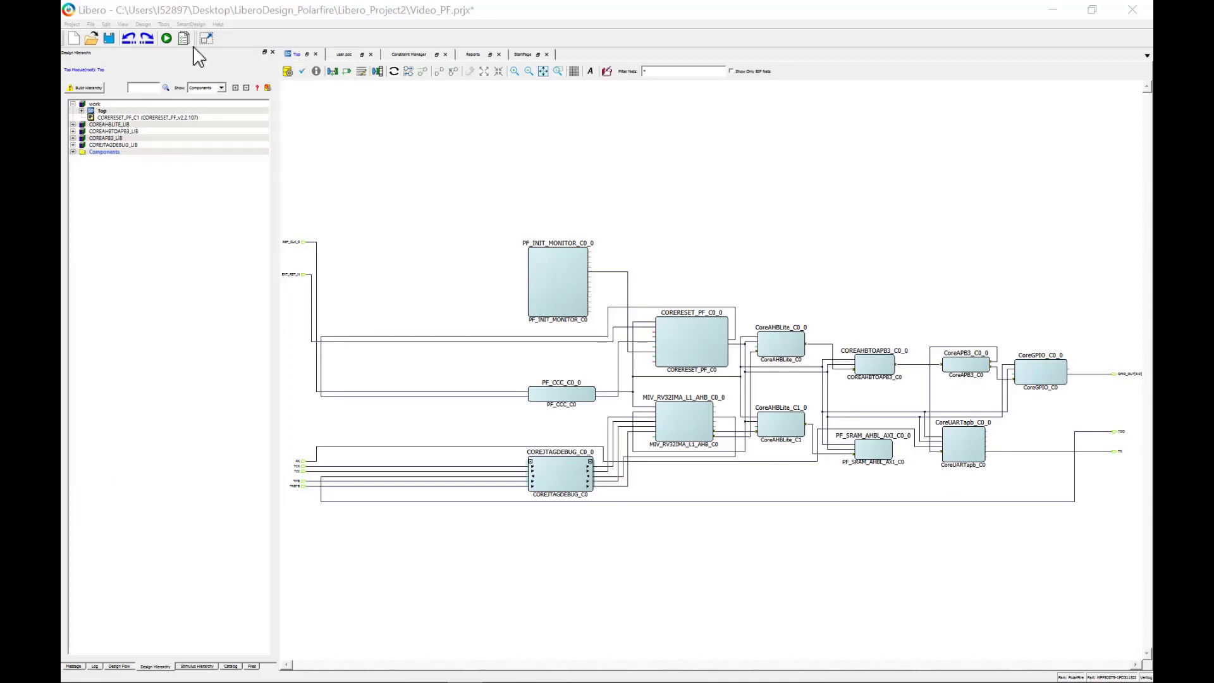
# - Save, generate the Top component, rebuild the hierarchy, and show the Timing constraint files
pyautogui.click(109, 38)
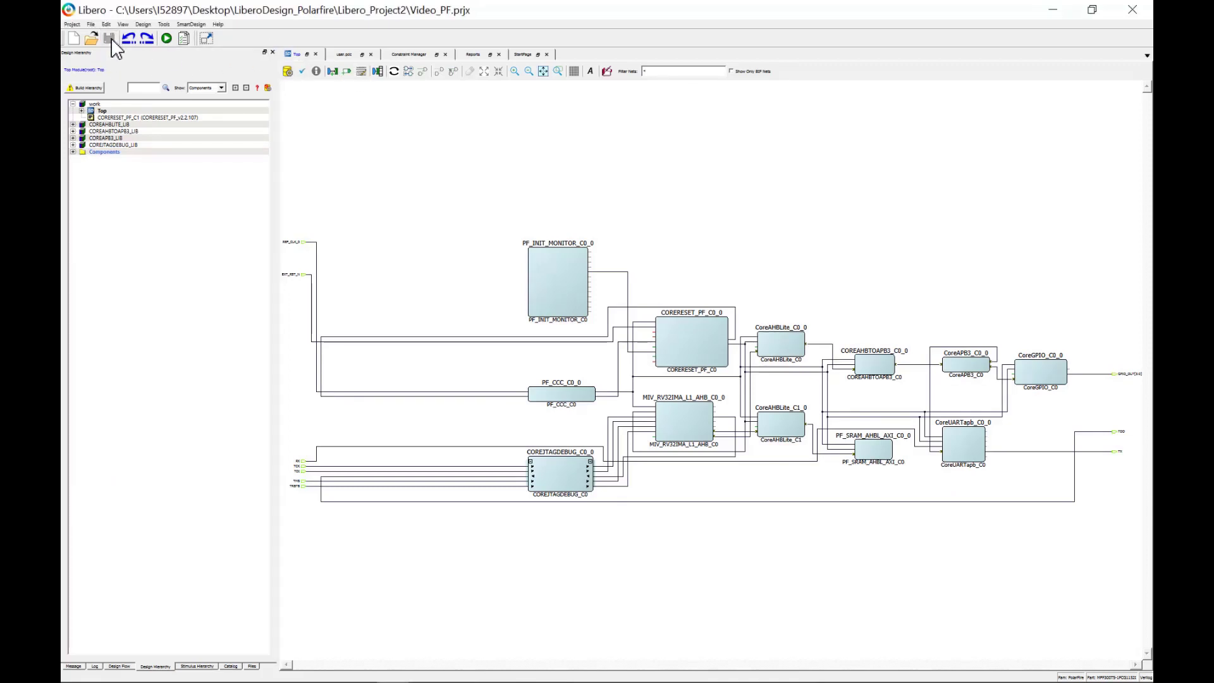
pyautogui.click(288, 72)
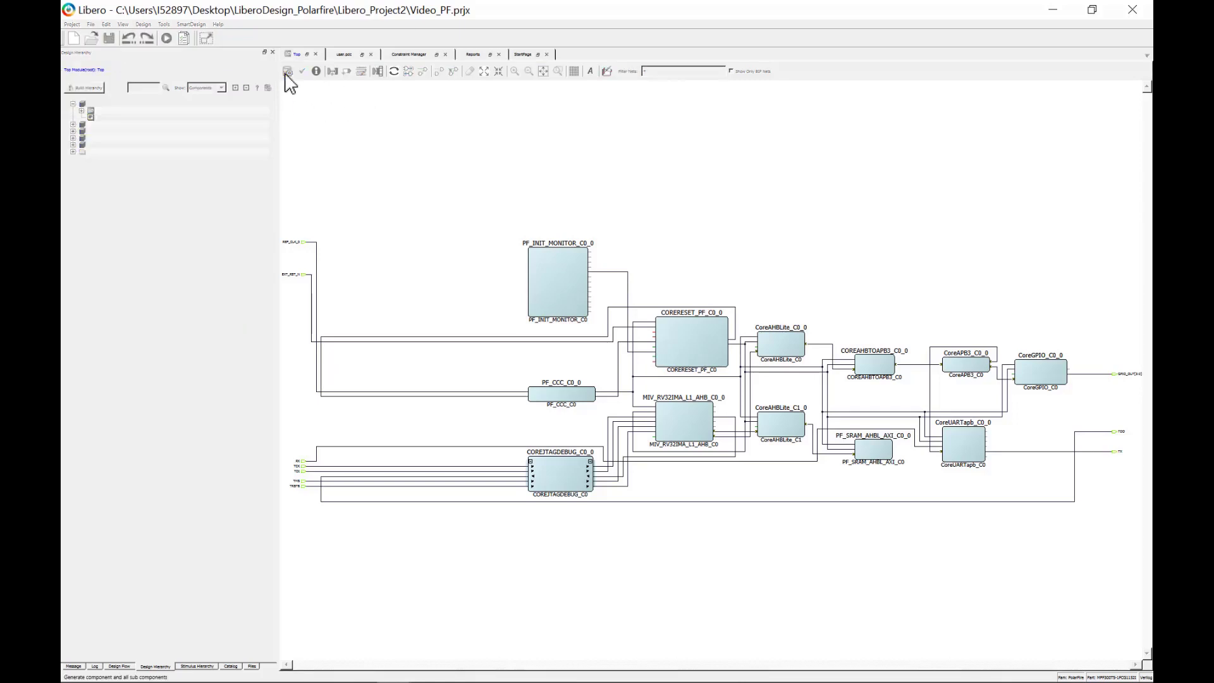
pyautogui.click(89, 88)
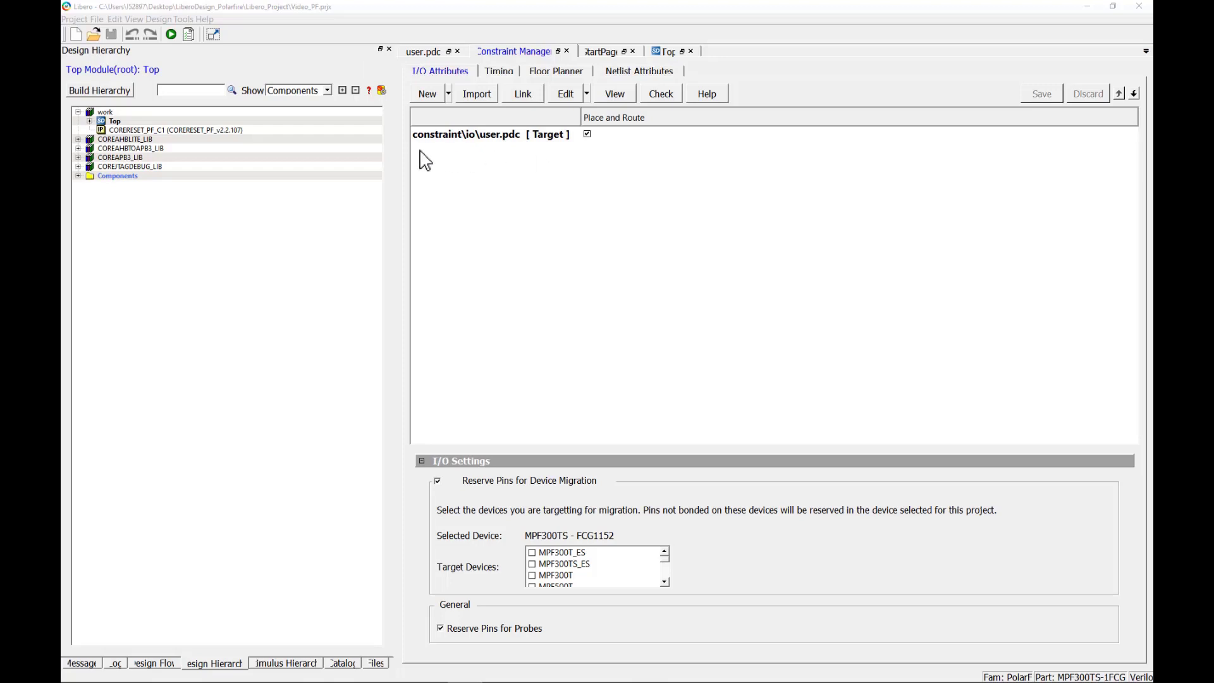
pyautogui.click(510, 71)
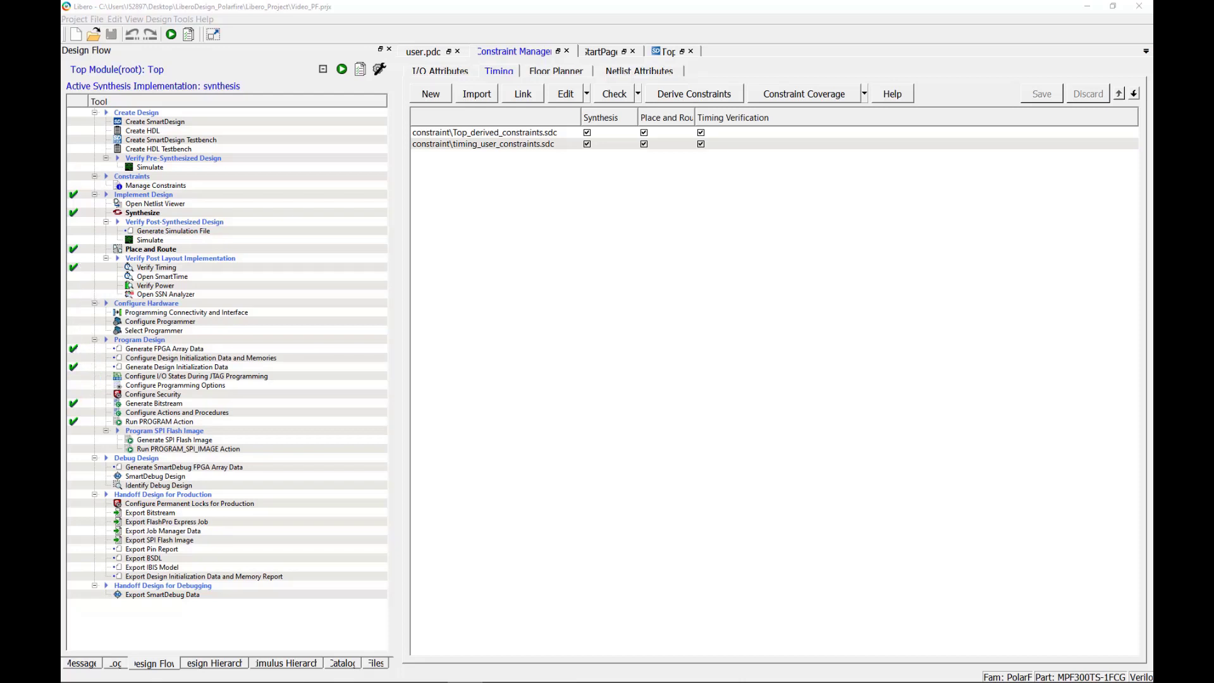
# - Run Configure Design Initialization Data and Memories and edit the PF_SRAM_AHBL_AXI_C0_0 RAM client
pyautogui.hotkey('ctrl', 'Tab')
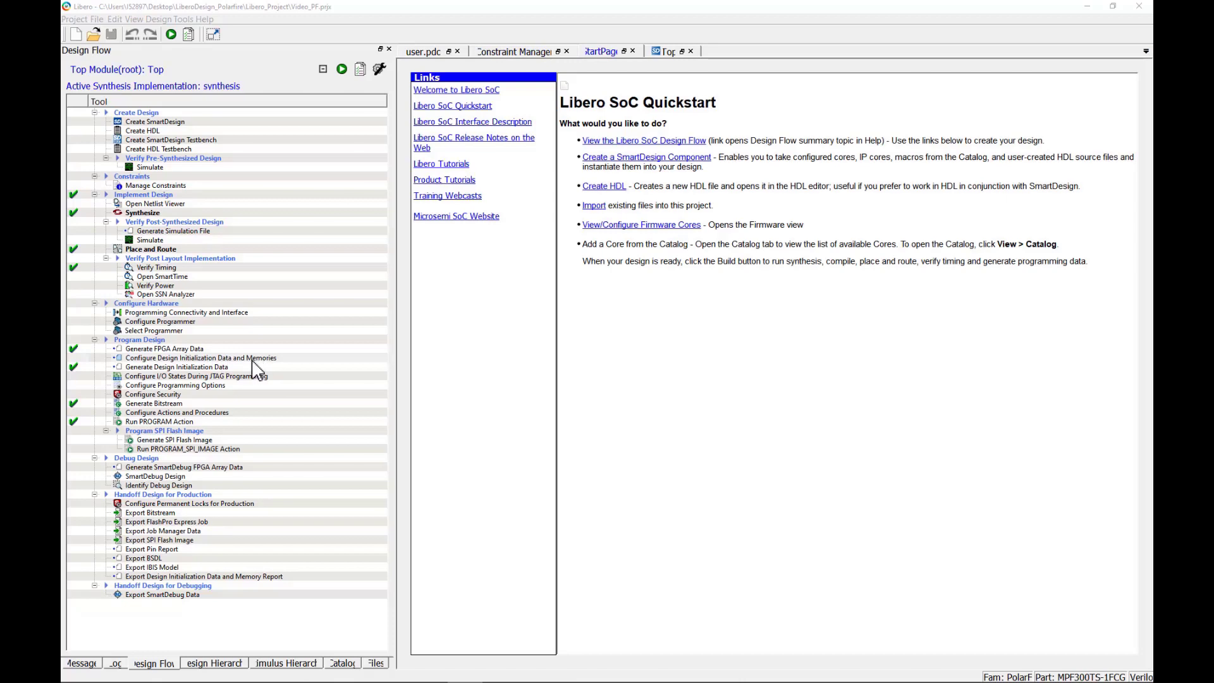
pyautogui.doubleClick(253, 358)
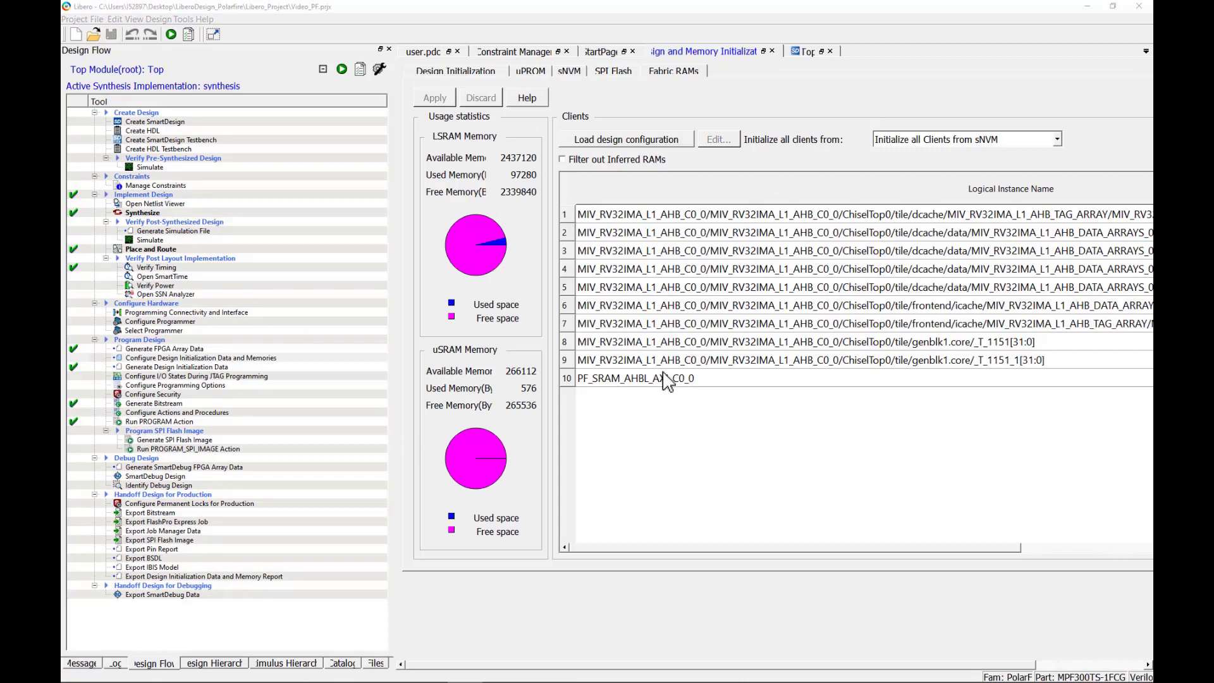
pyautogui.doubleClick(663, 377)
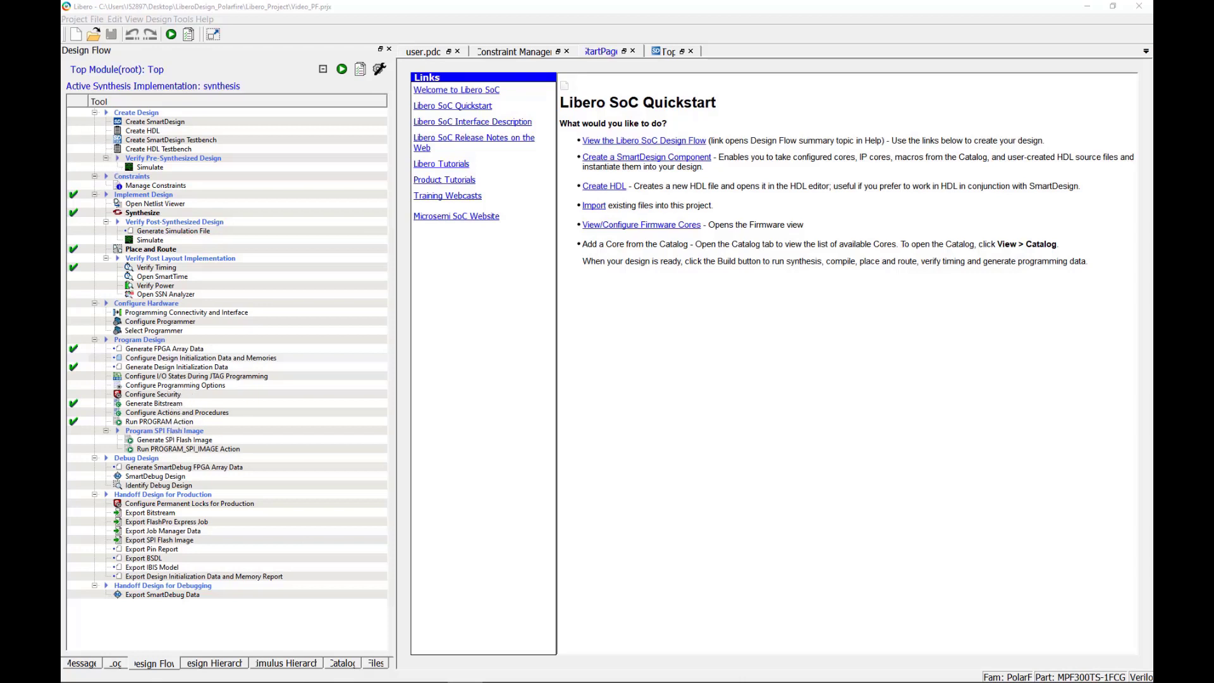
# - In the Files view, select designer/Top/export/Top.stp
pyautogui.click(376, 663)
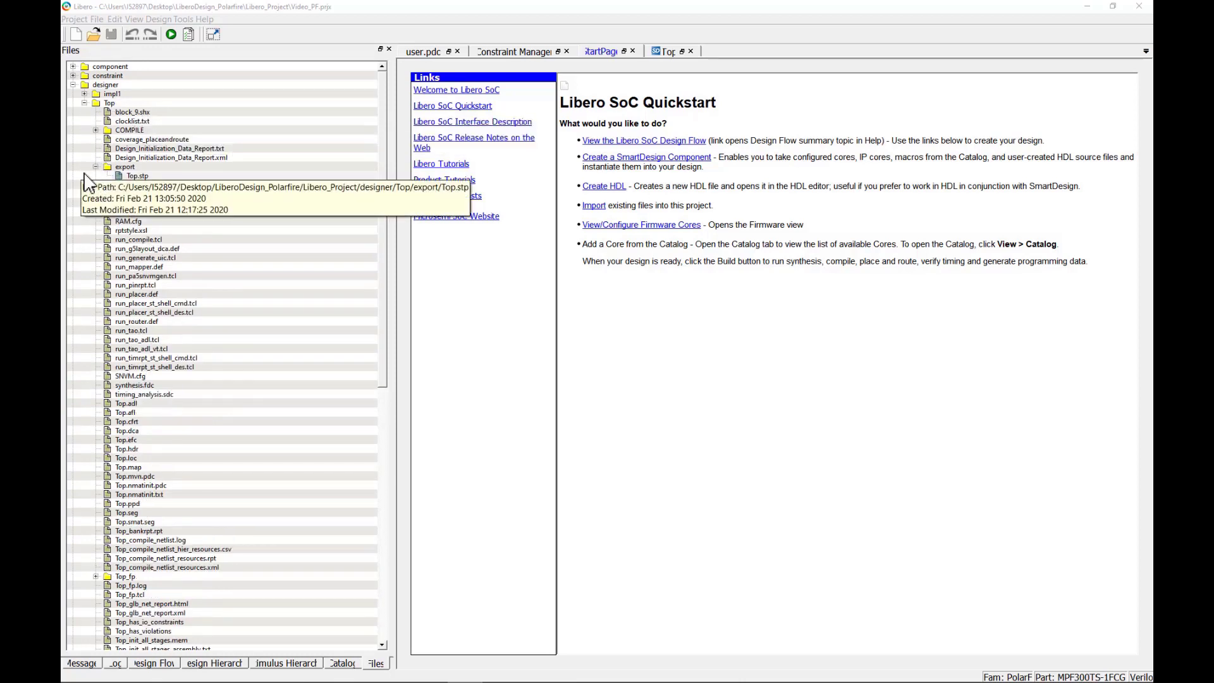
pyautogui.click(130, 177)
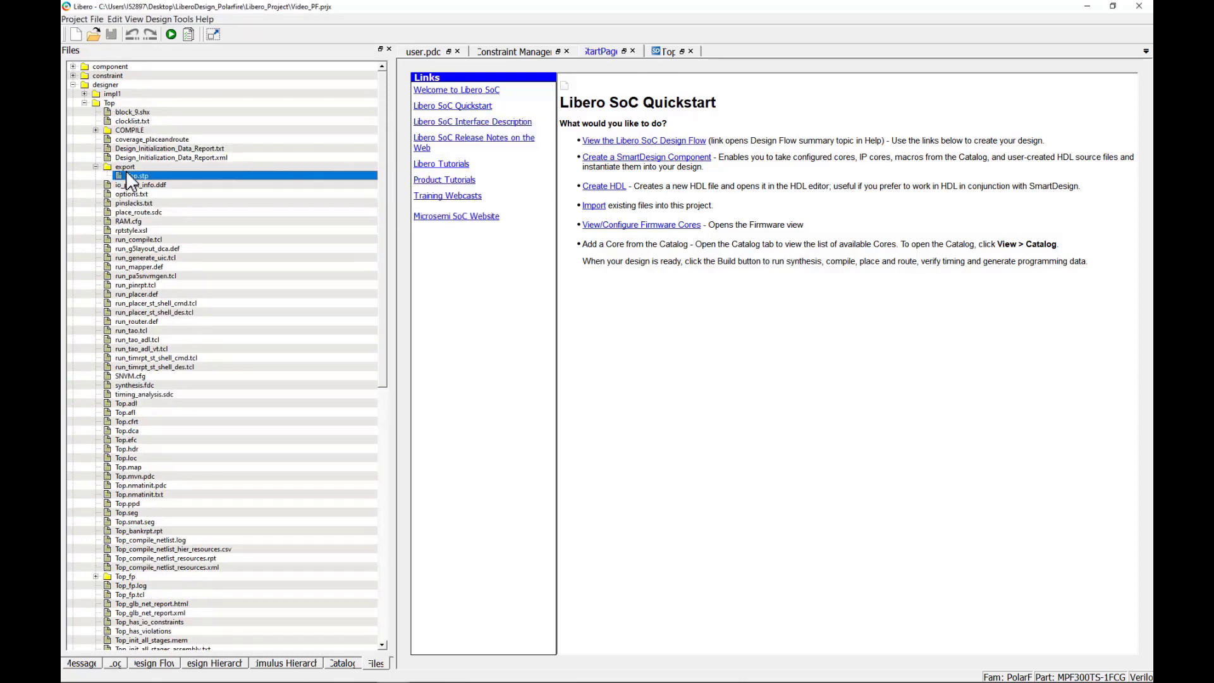